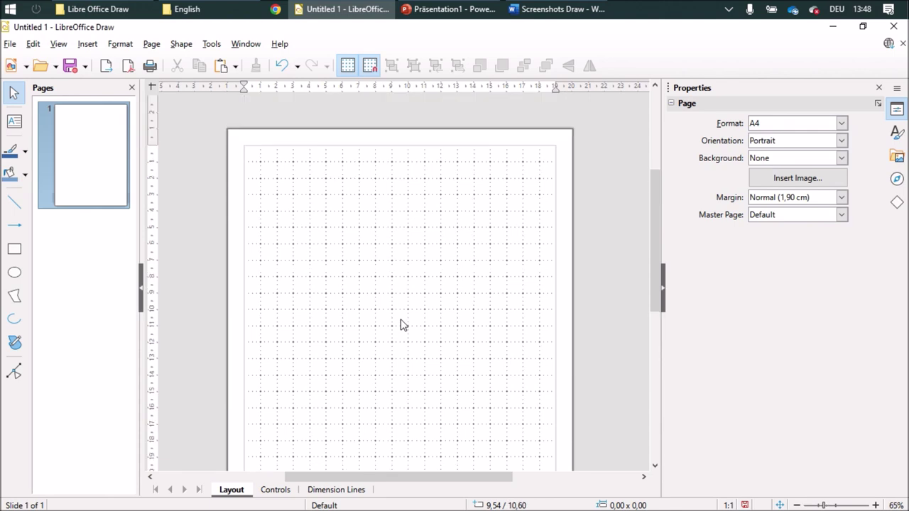
- Draw a 4 cm circle near the page's upper-left corner with a 2 cm horizontal radius line from its centre to its edge
left_click(14, 276)
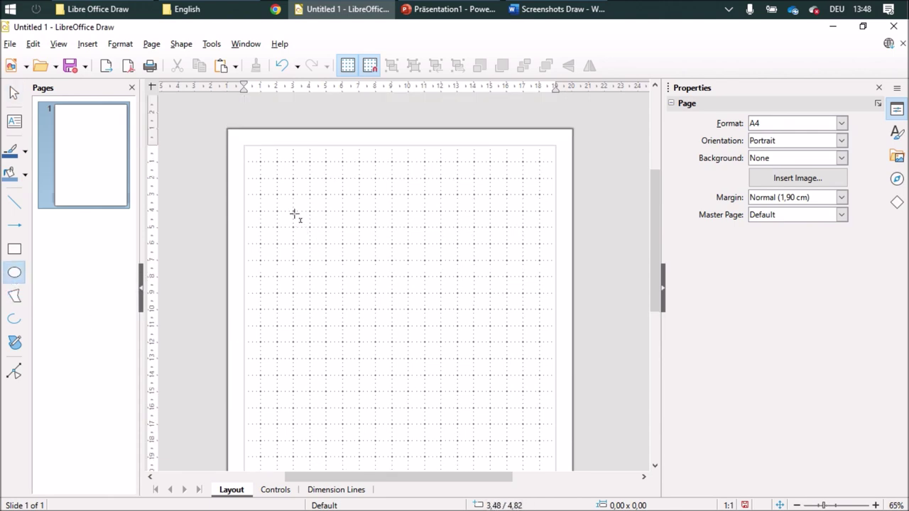
left_click_drag(277, 195, 342, 260)
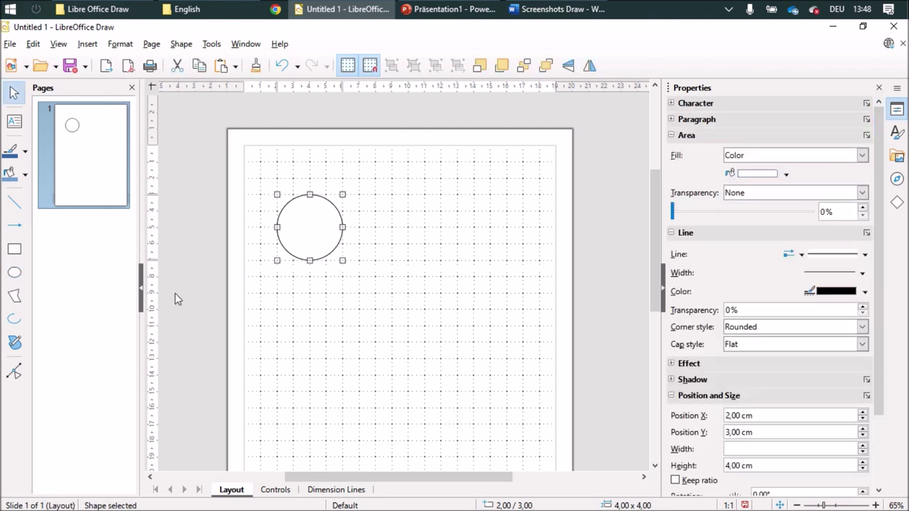
left_click(483, 320)
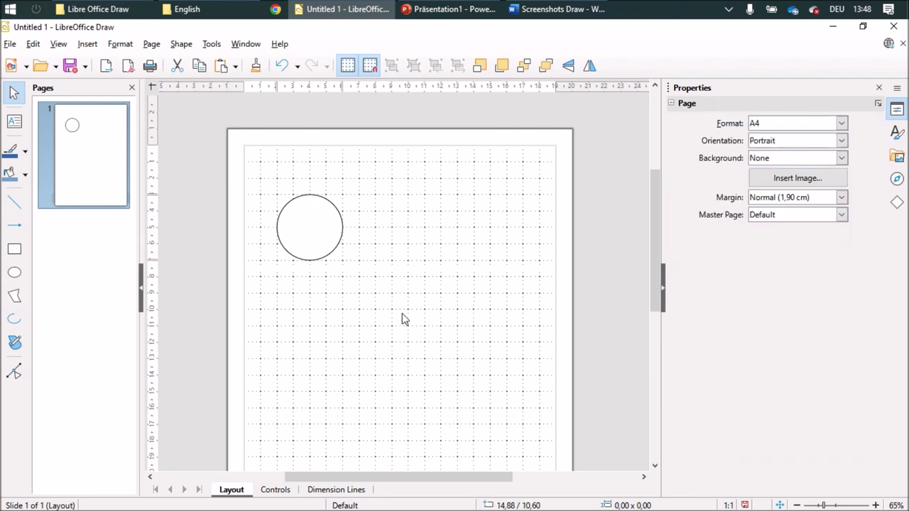
left_click(14, 201)
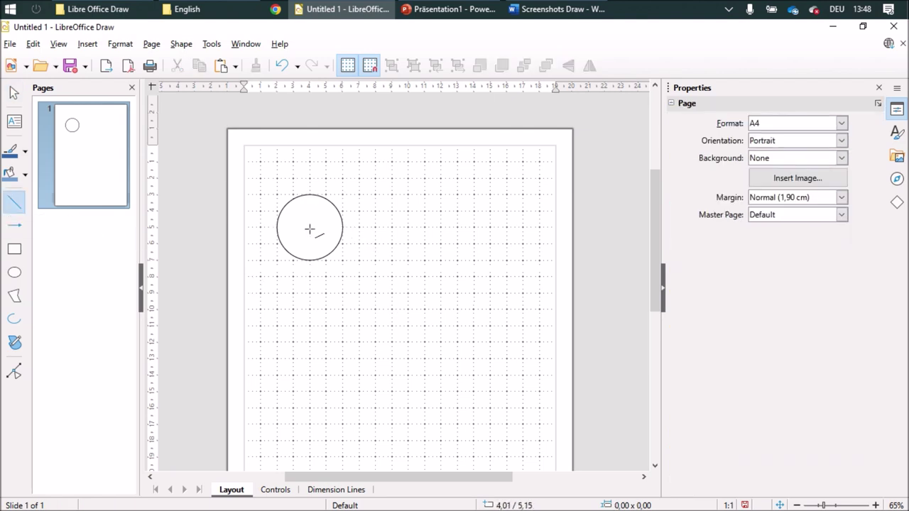
left_click_drag(309, 229, 352, 235)
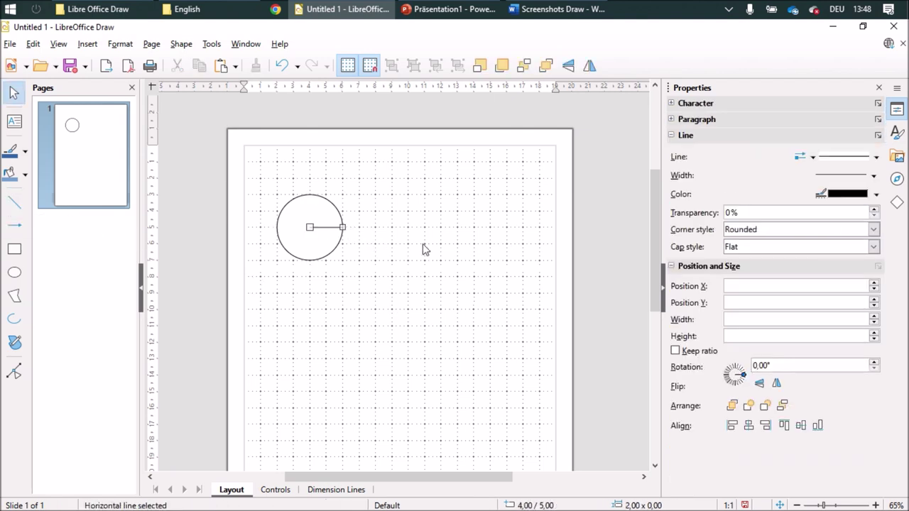
left_click(15, 121)
left_click_drag(410, 197, 438, 225)
left_click(12, 125)
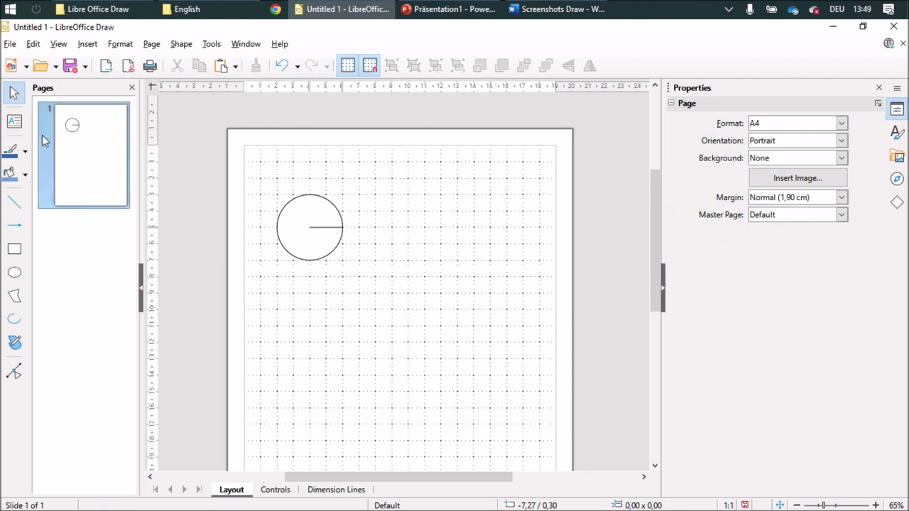
- Create a text box containing "r" and place it just above the radius line inside the circle
key("F2")
left_click_drag(361, 178, 440, 226)
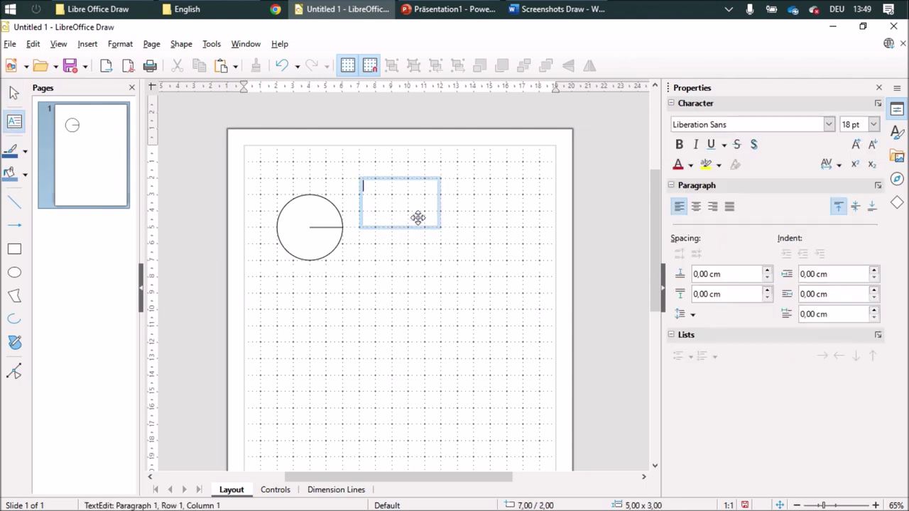
type("r")
key("Escape")
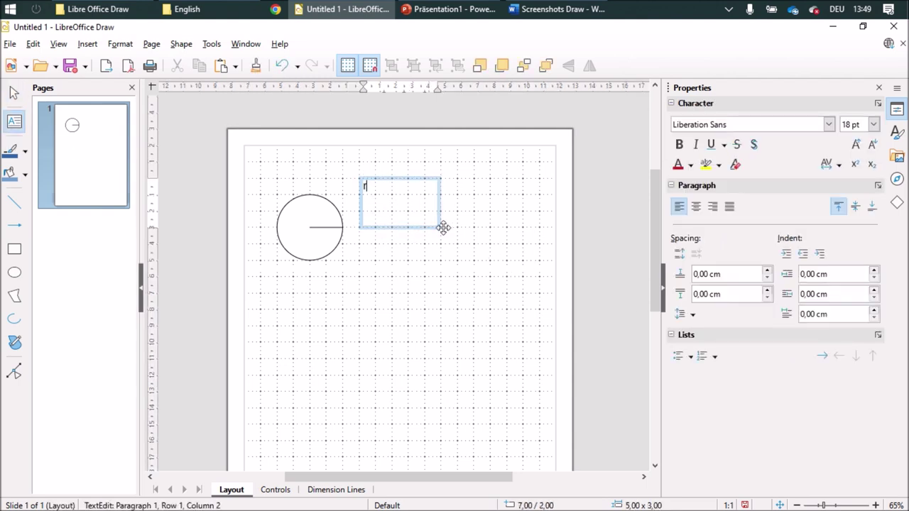
left_click_drag(439, 226, 331, 216)
left_click(432, 255)
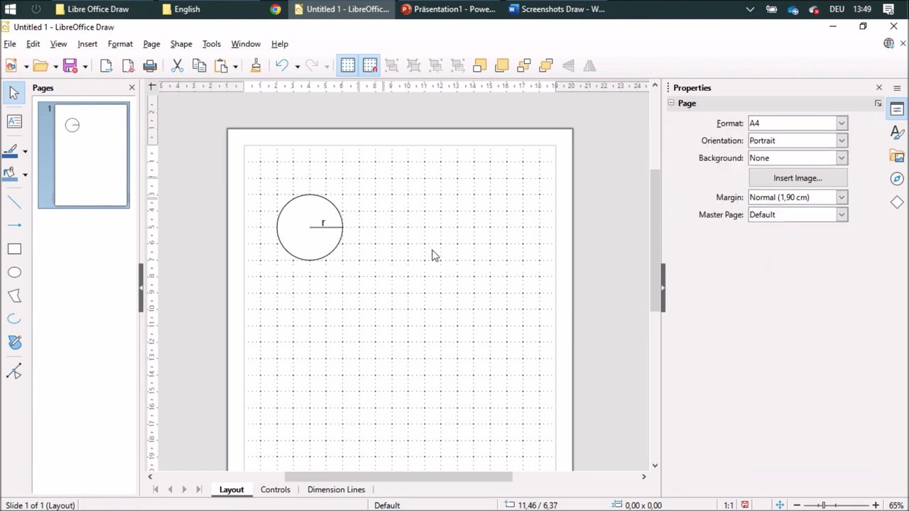
- Insert a formula object and fill it with the two-by-two matrix template from the Formats category
left_click(89, 44)
mouse_move(126, 121)
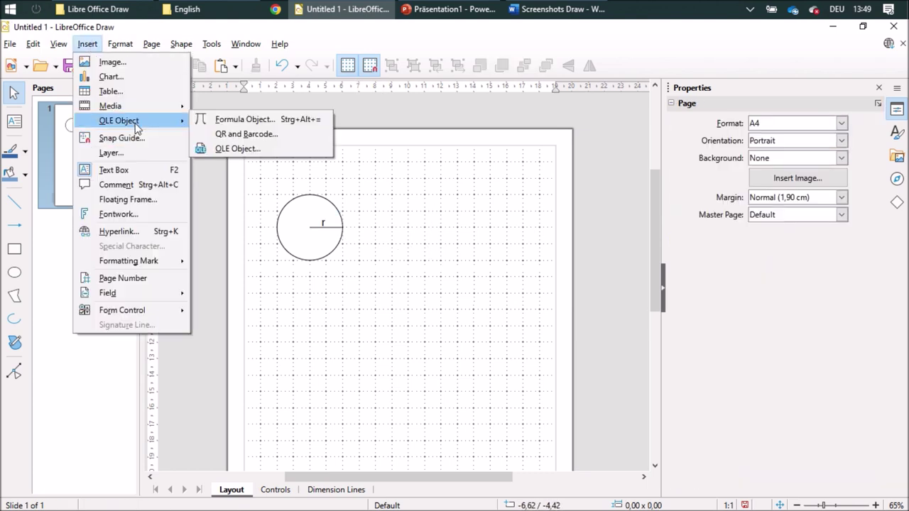
left_click(231, 122)
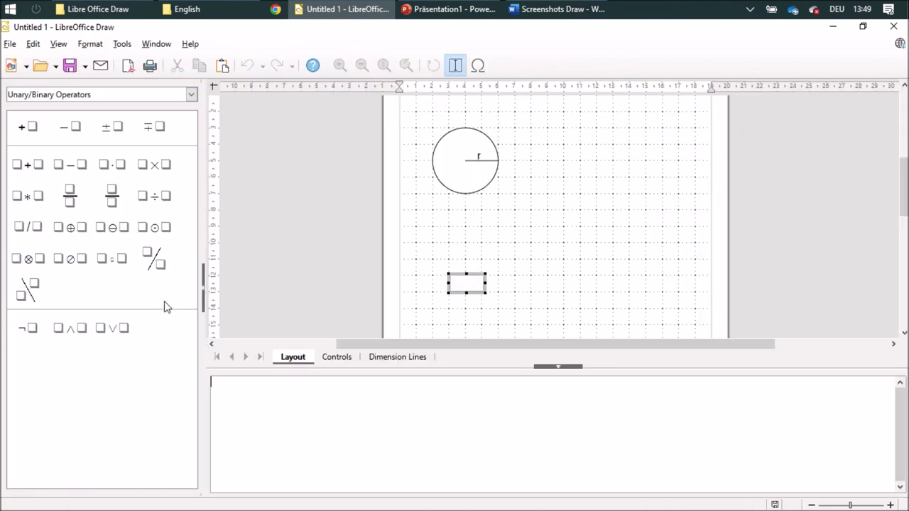
left_click(190, 94)
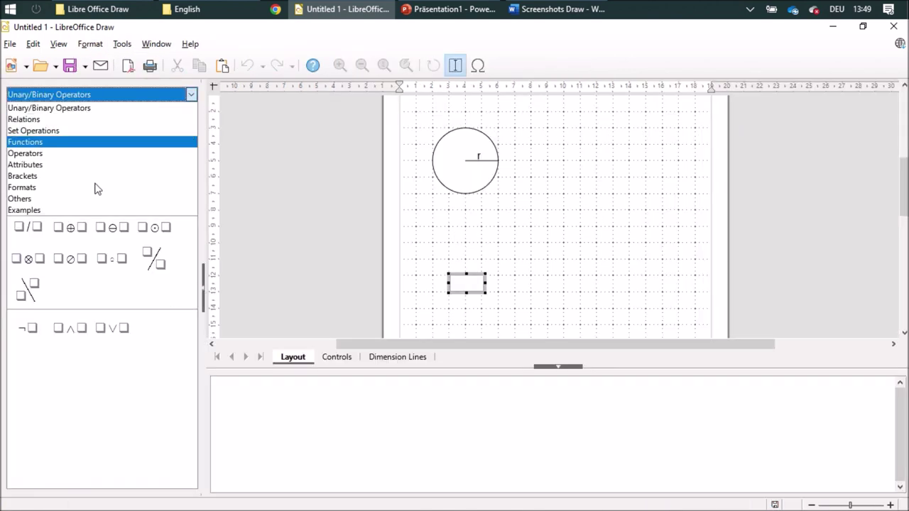
left_click(58, 187)
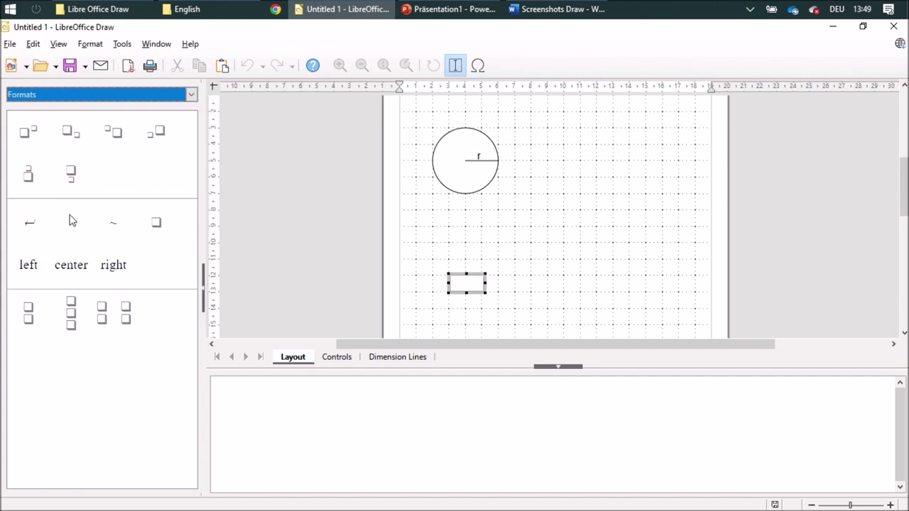
left_click(110, 313)
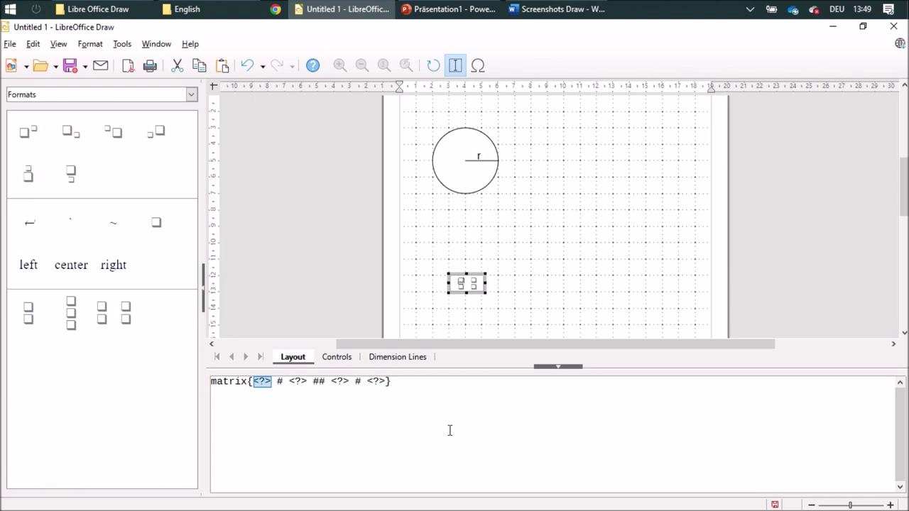
left_click_drag(308, 381, 254, 383)
left_click_drag(331, 383, 389, 382)
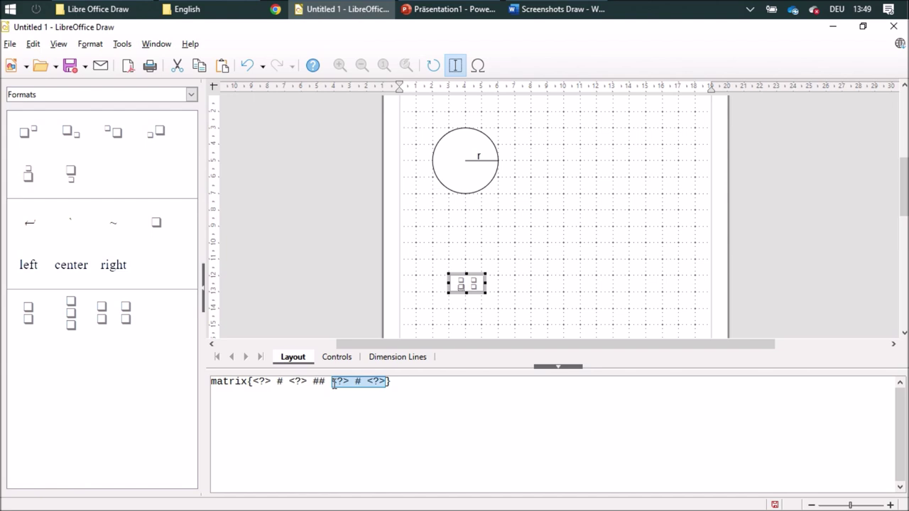
key("Return")
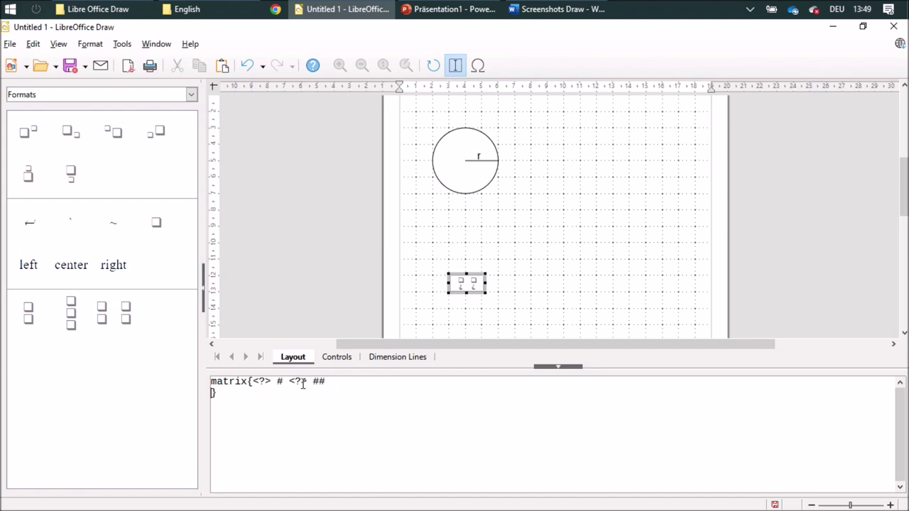
key("ctrl+z")
- Extend the matrix's first row to four placeholders by duplicating "# <?>" twice, and delete the second row's placeholders
left_click(331, 383)
key("Return")
left_click_drag(309, 384, 278, 380)
key("ctrl+c")
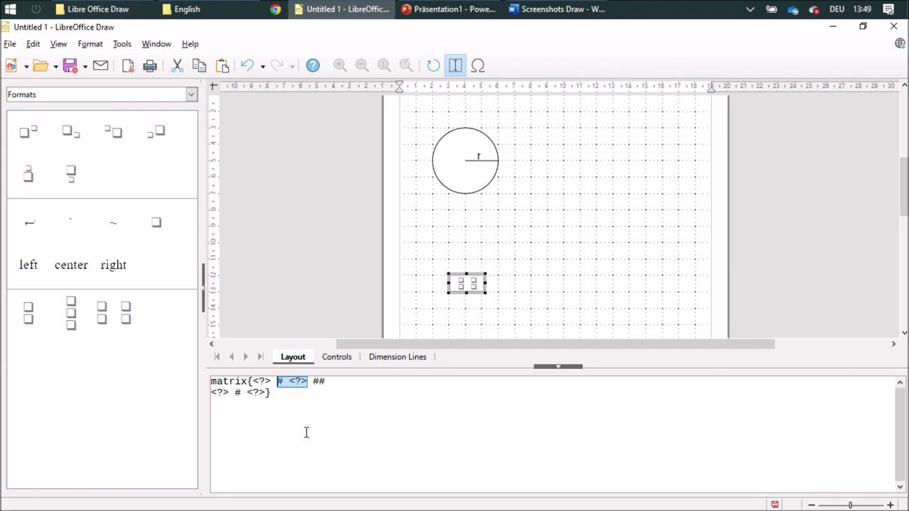
left_click(309, 382)
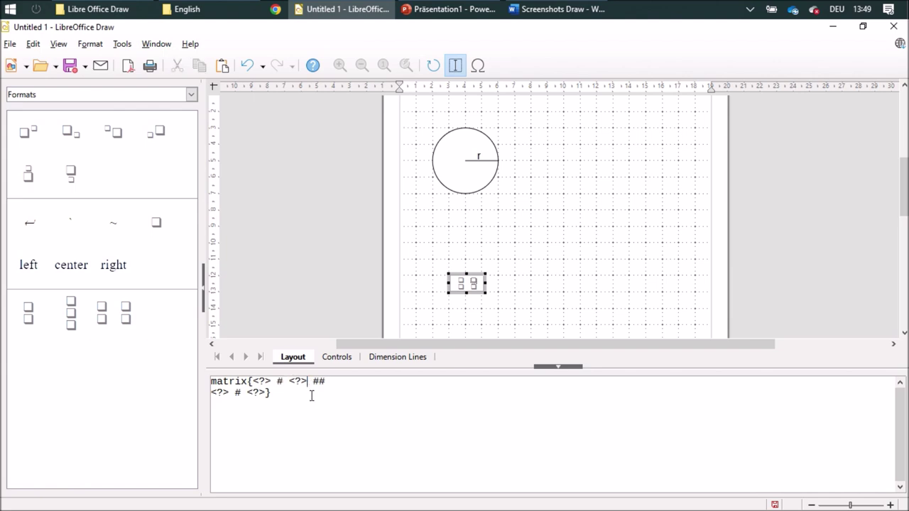
key("ctrl+v")
key("ctrl+v")
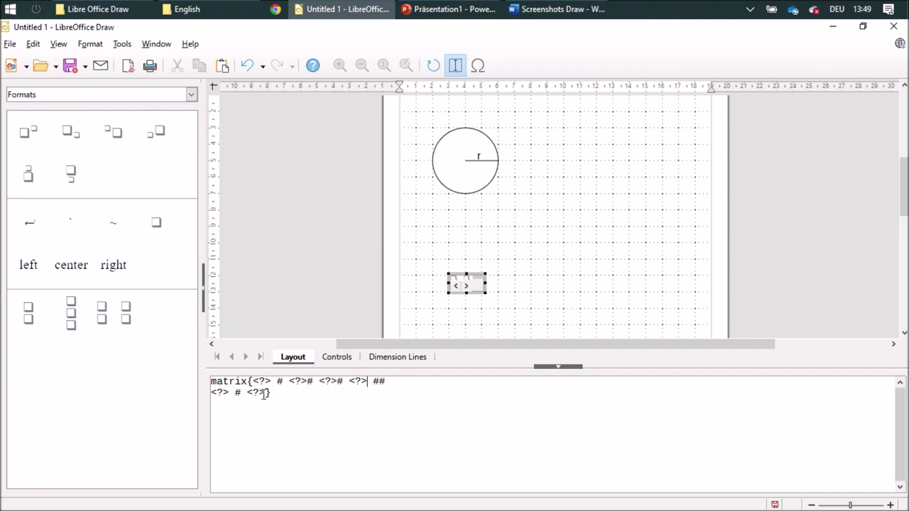
left_click_drag(269, 395, 211, 396)
key("BackSpace")
left_click_drag(391, 381, 253, 383)
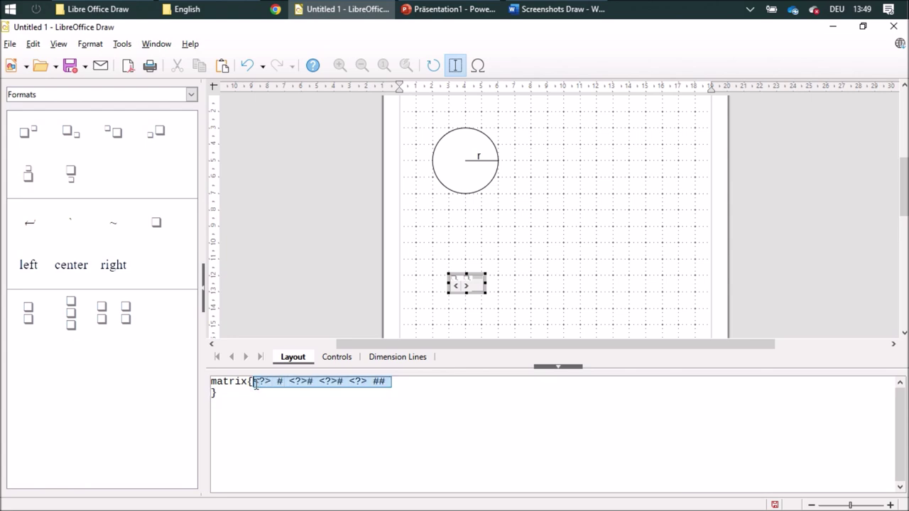
left_click(393, 382)
key("Return")
type("# <?>")
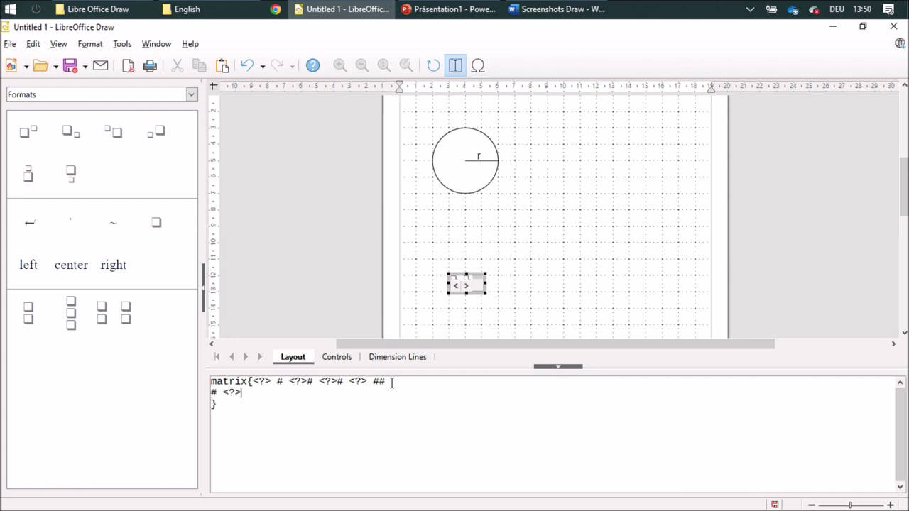
key("BackSpace")
key("BackSpace")
key("BackSpace")
key("BackSpace")
key("BackSpace")
- Copy the matrix's first row of four placeholders and paste it on three new lines below, making four rows
left_click_drag(388, 384, 253, 382)
key("ctrl+c")
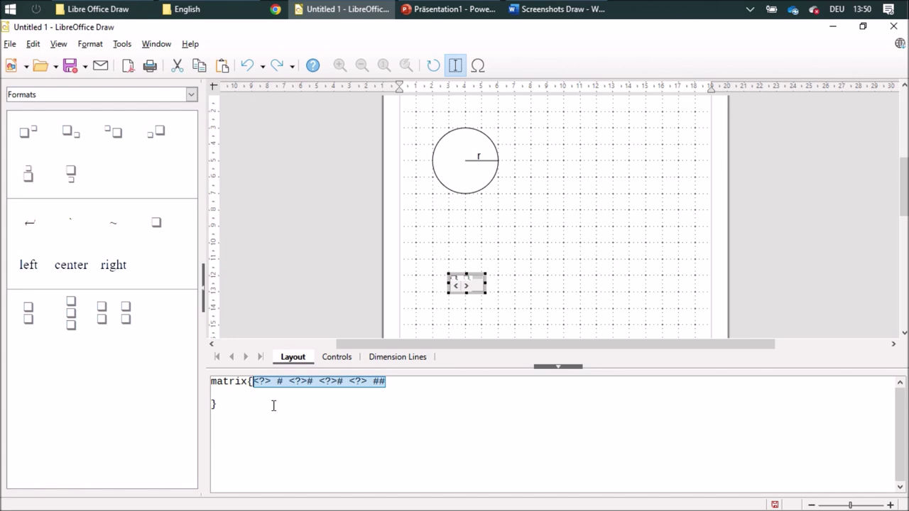
left_click(403, 383)
key("Return")
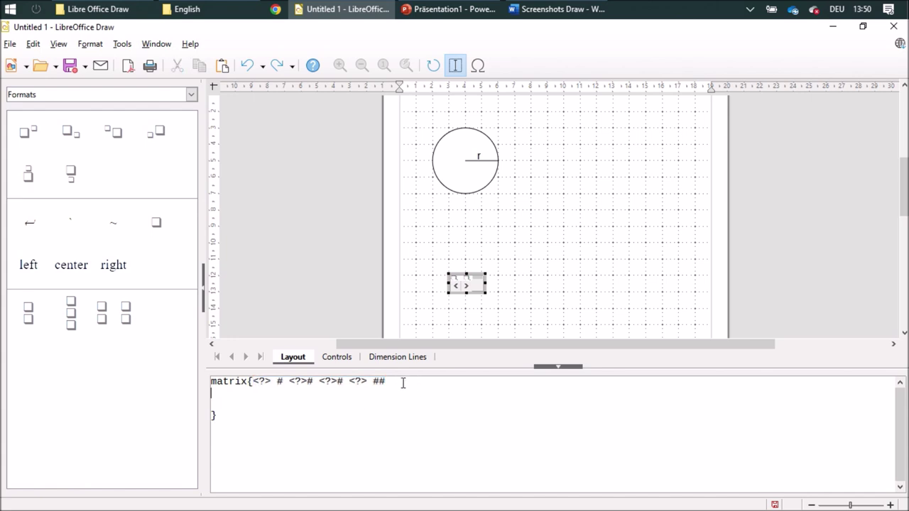
key("ctrl+v")
key("Return")
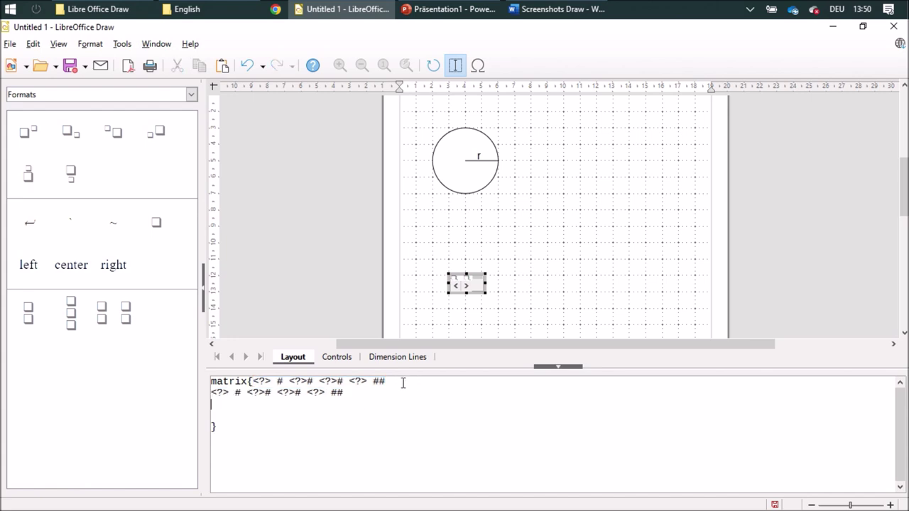
key("ctrl+v")
key("Return")
key("ctrl+v")
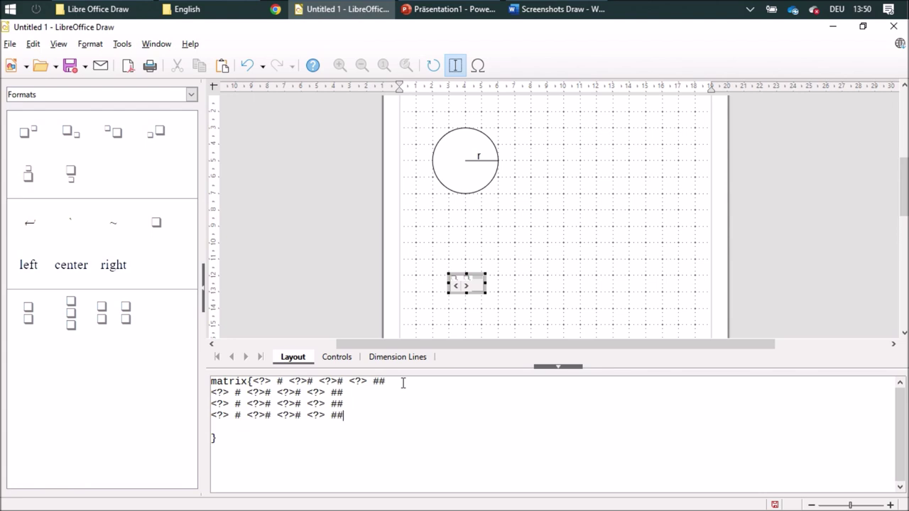
- Put the first row on its own line below "matrix{", remove the last row's "##" and finish editing the formula
left_click(254, 382)
key("Return")
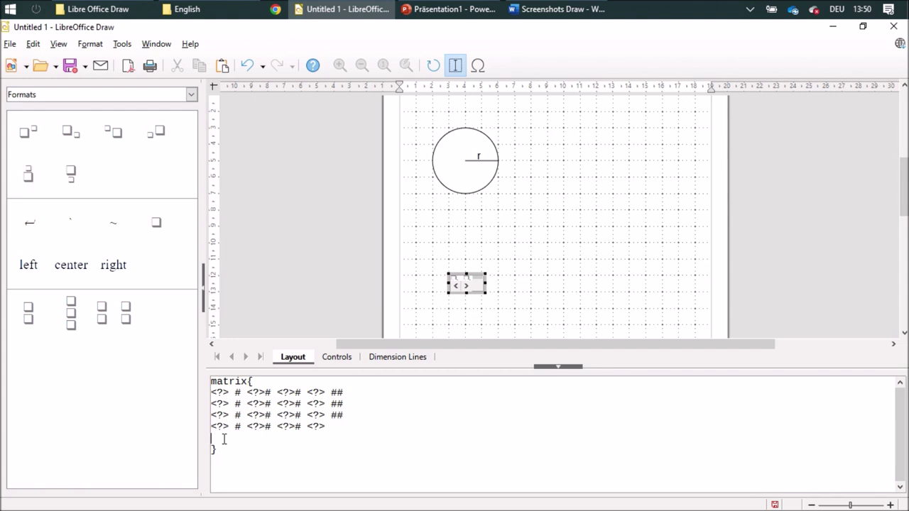
left_click(469, 427)
left_click(522, 306)
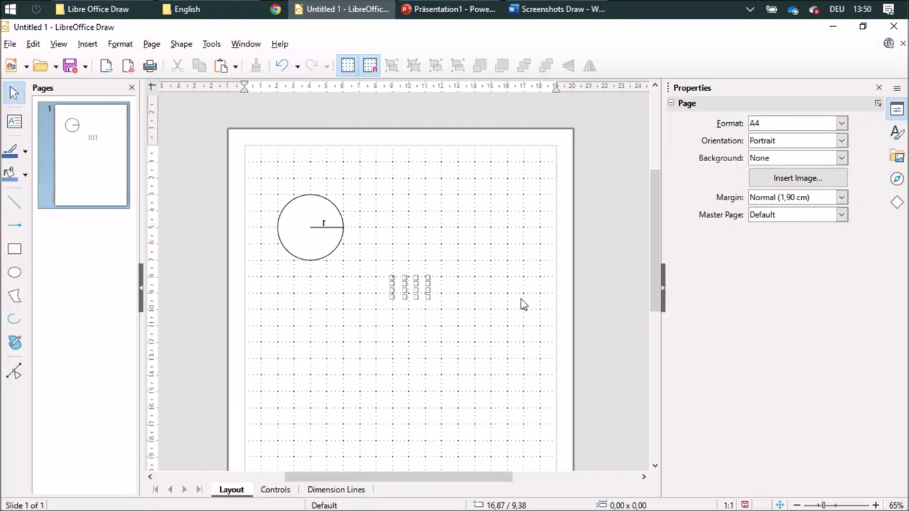
- Reopen the matrix formula for editing and replace the first row's first placeholder with A
left_click(413, 291)
double_click(413, 290)
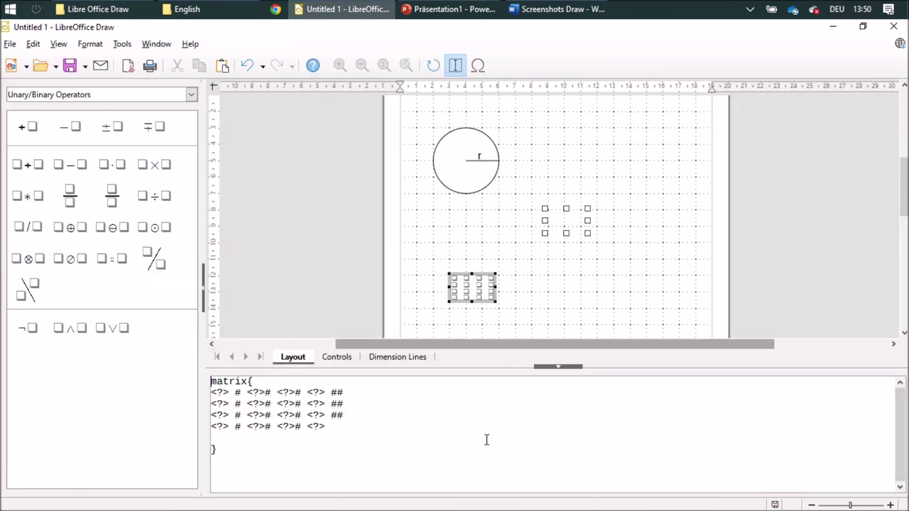
left_click_drag(230, 395, 212, 395)
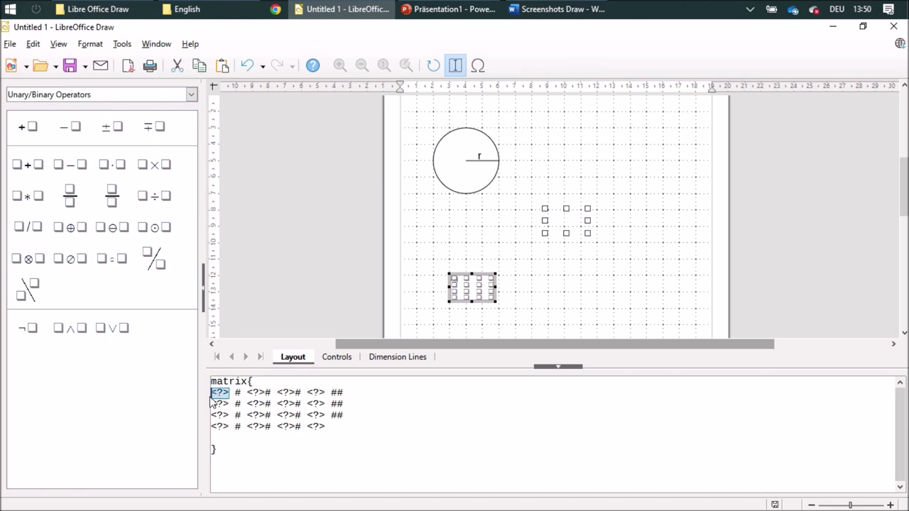
type("A")
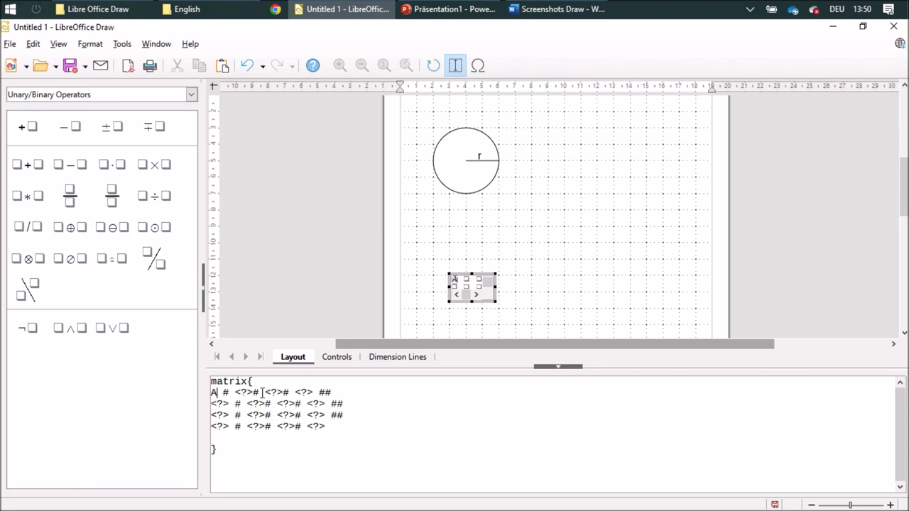
- Replace the second placeholder in the matrix's first row with an equals sign in quotation marks, keeping the # separator
left_click_drag(255, 393, 235, 392)
key("Delete")
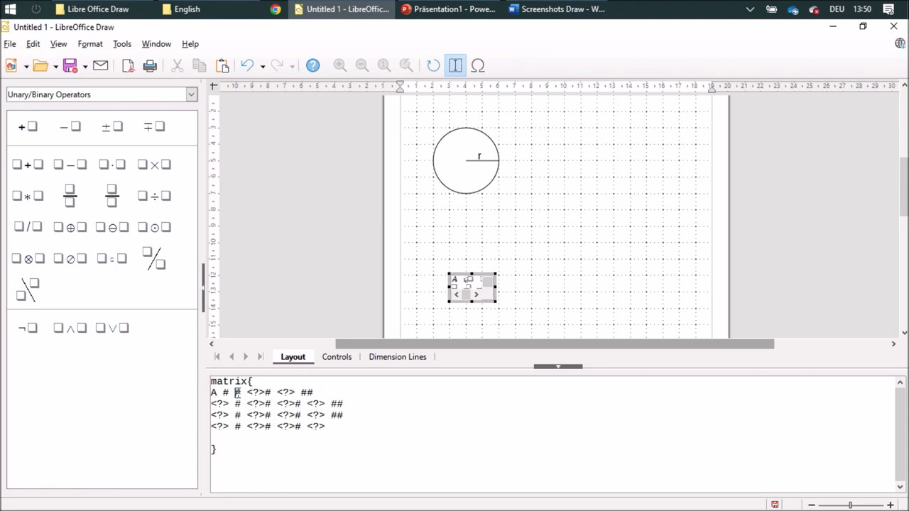
type("= #")
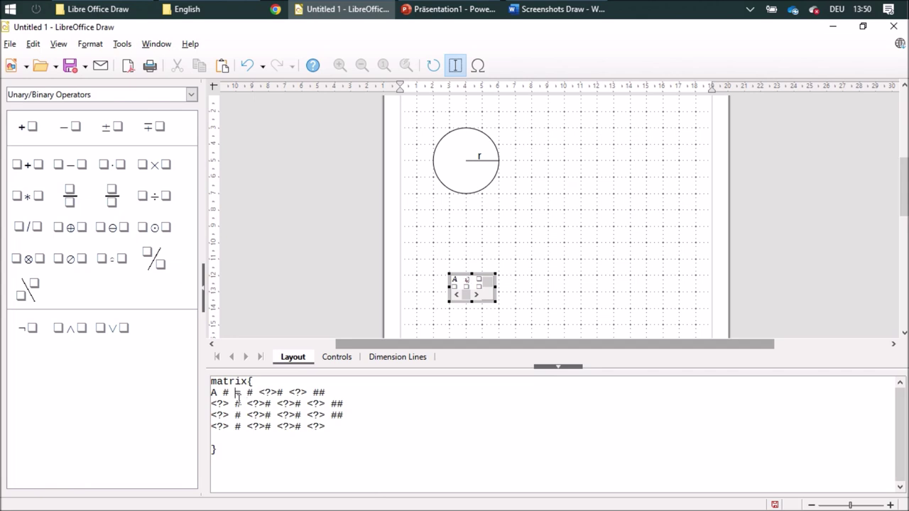
type("\"")
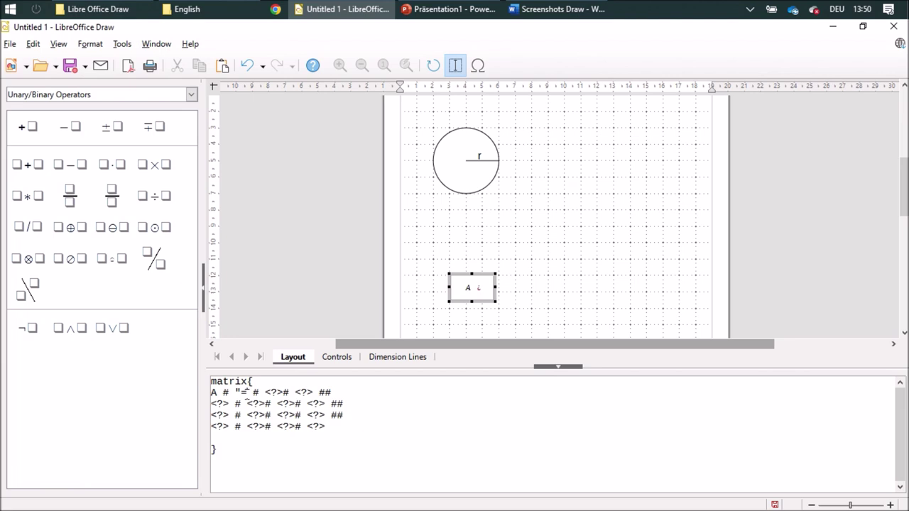
left_click(247, 392)
type("\"")
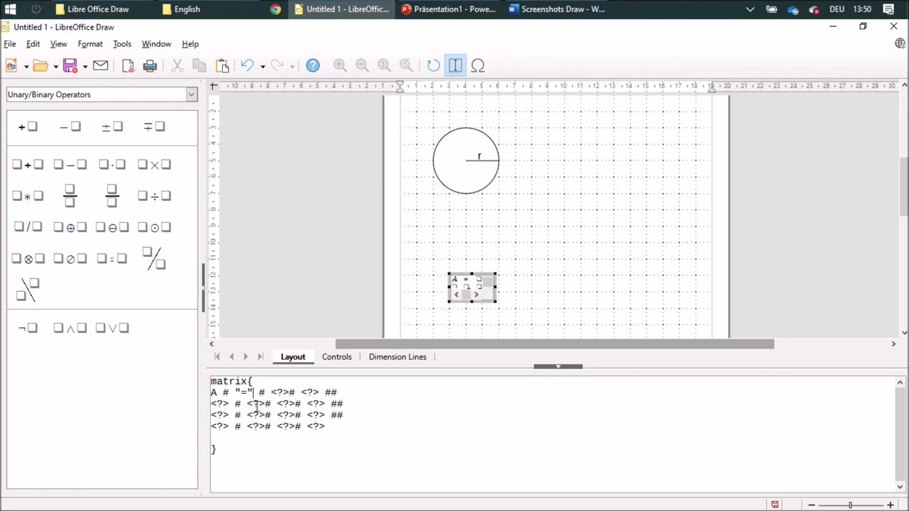
- Turn the first row's third placeholder into a dot multiplication (cdot) with the Greek symbol PI as its first factor
left_click_drag(289, 389, 270, 392)
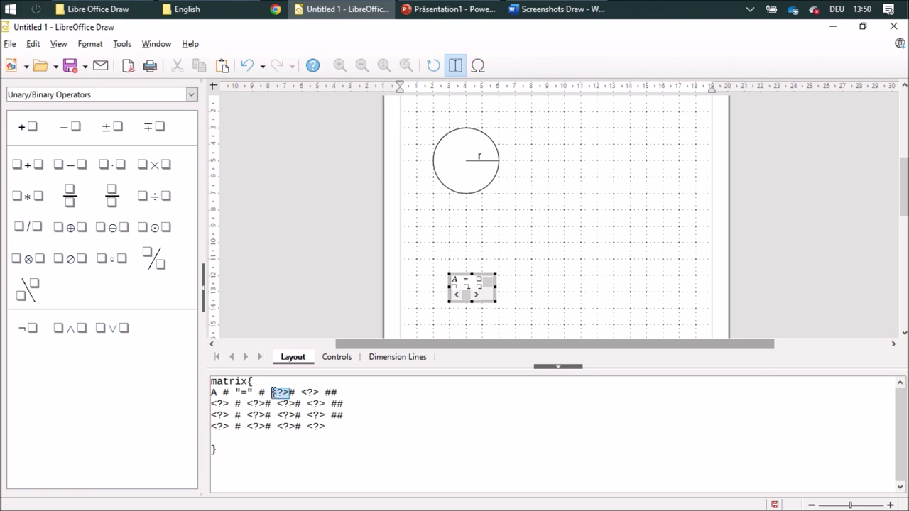
left_click(113, 167)
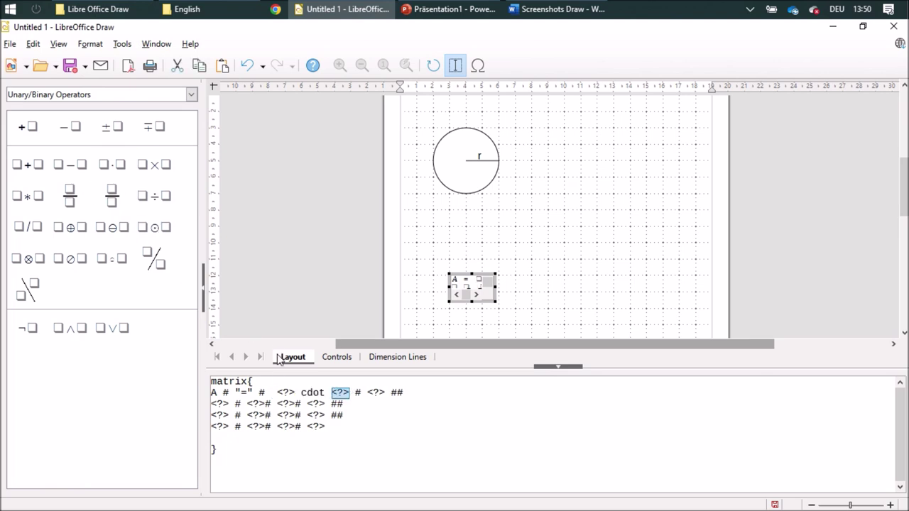
left_click_drag(298, 394, 279, 395)
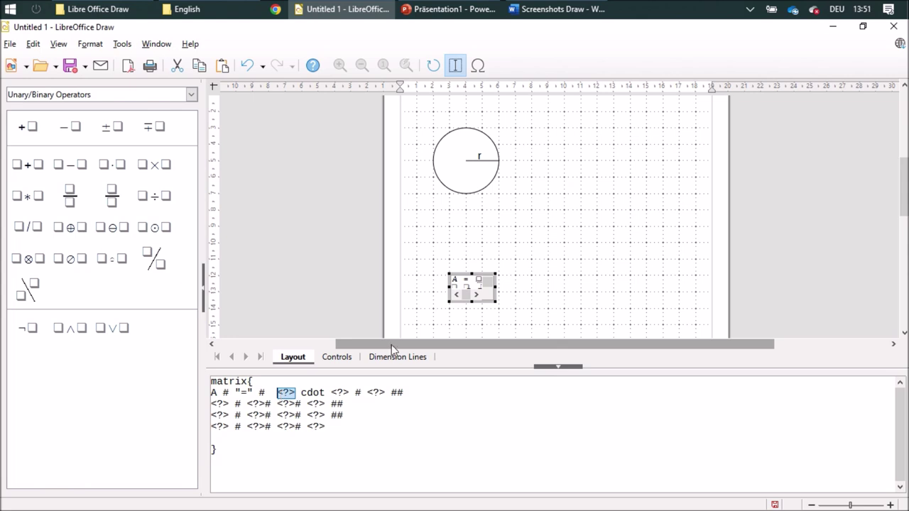
left_click(478, 65)
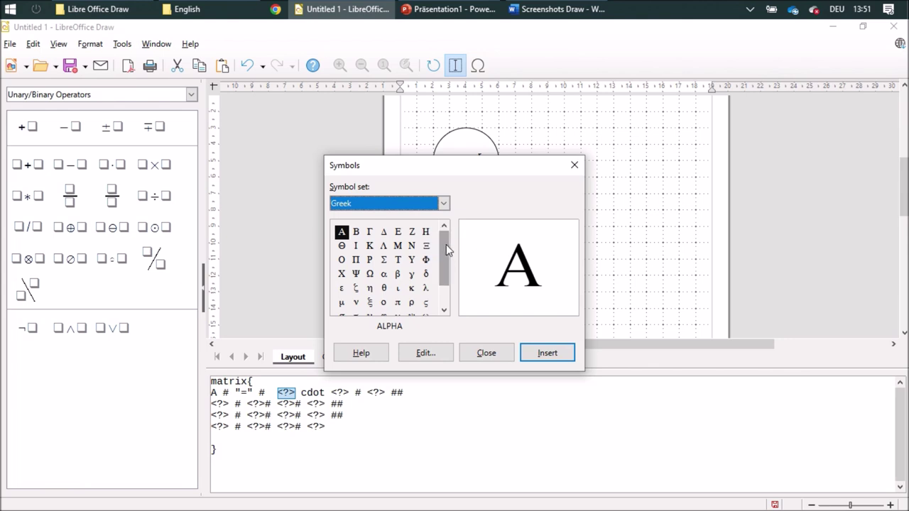
left_click(355, 260)
left_click(565, 355)
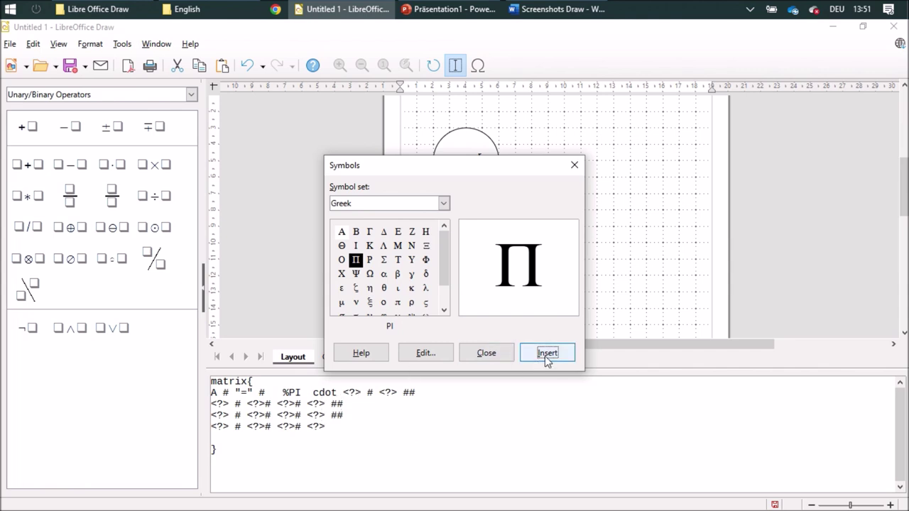
left_click(574, 167)
- Replace the dot multiplication's second factor with the Power function and enter r as its base
double_click(346, 395)
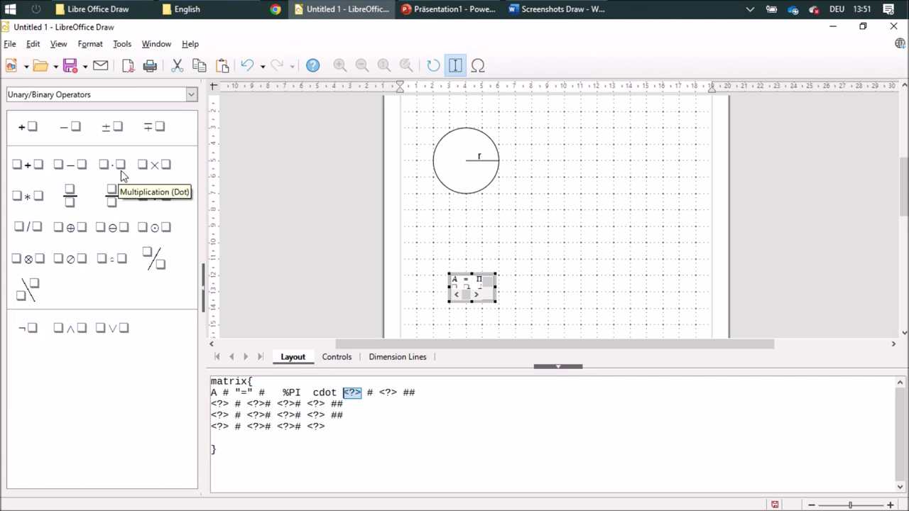
left_click(191, 96)
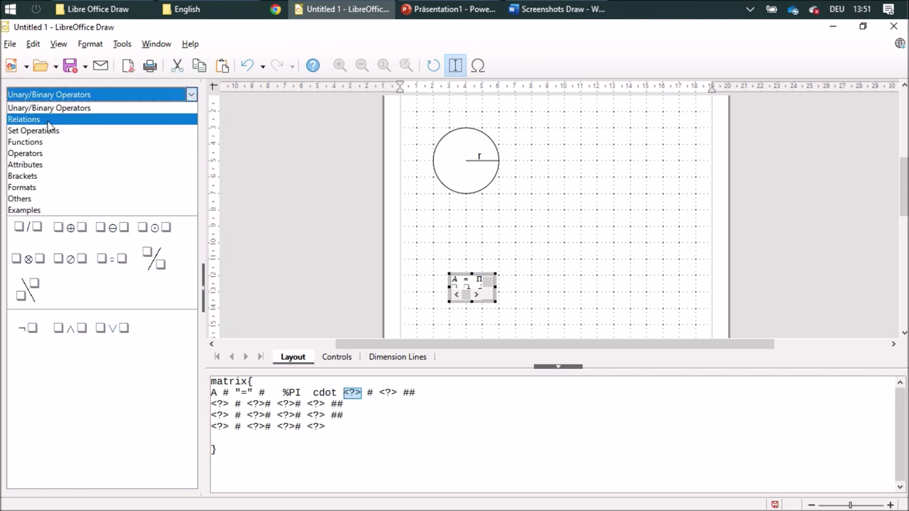
left_click(44, 143)
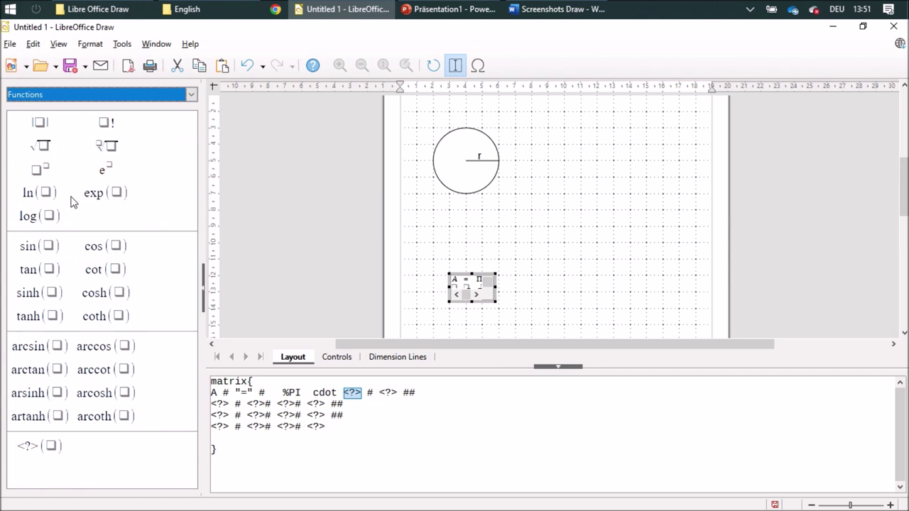
left_click(40, 172)
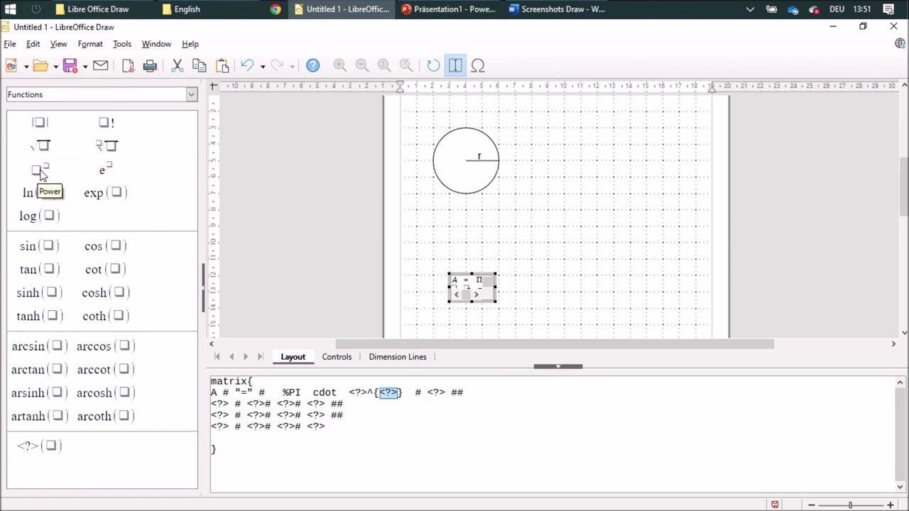
left_click(365, 393)
key("BackSpace")
key("BackSpace")
key("BackSpace")
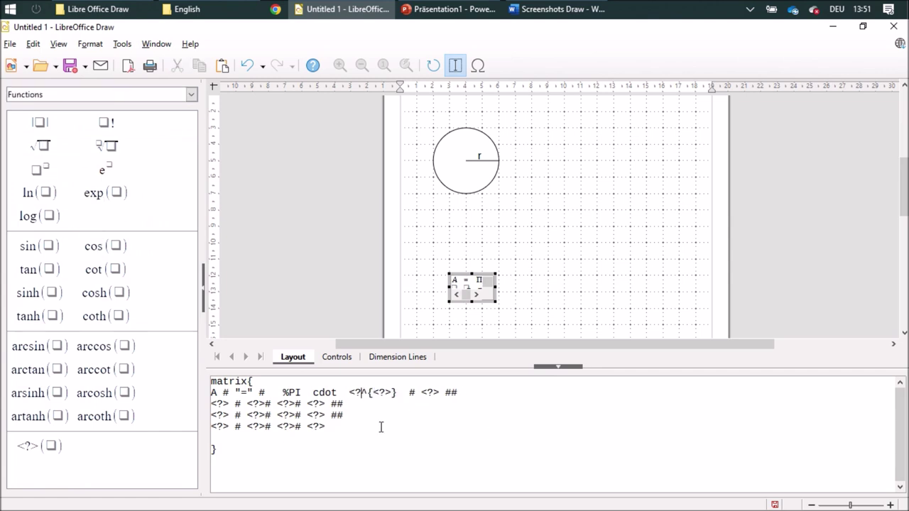
type("r")
- Replace the placeholder in r's exponent with 2, keeping the curly braces
left_click(385, 393)
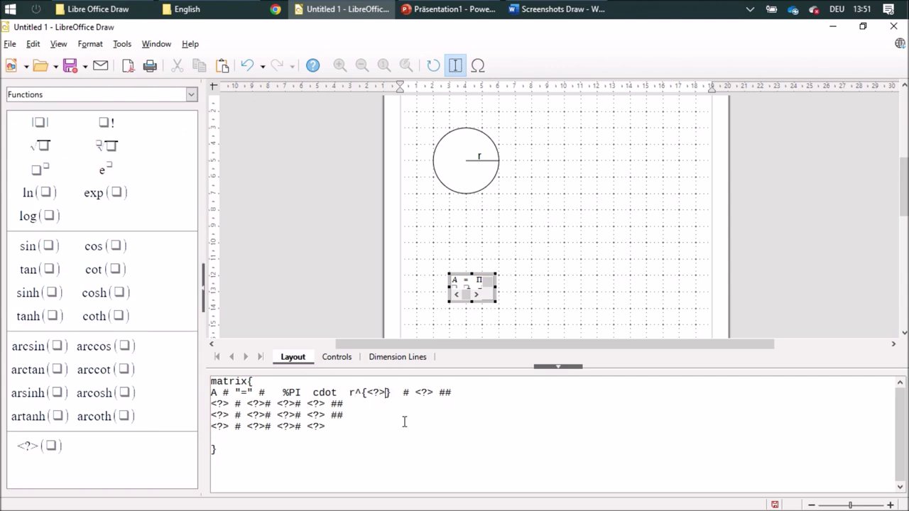
key("BackSpace")
key("BackSpace")
key("BackSpace")
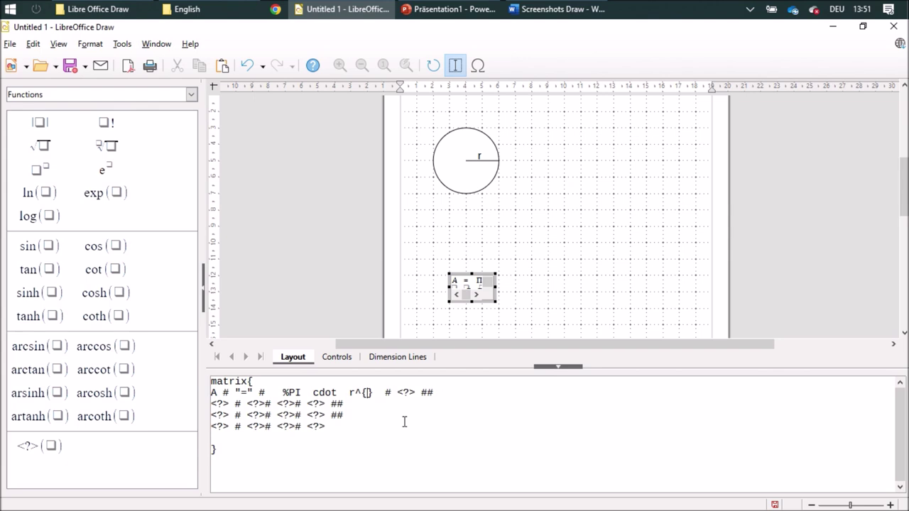
type("2")
- Replace the first row's last placeholder with "|" : %PI, copying %PI from the same row, and finish editing the formula
left_click_drag(420, 392, 404, 393)
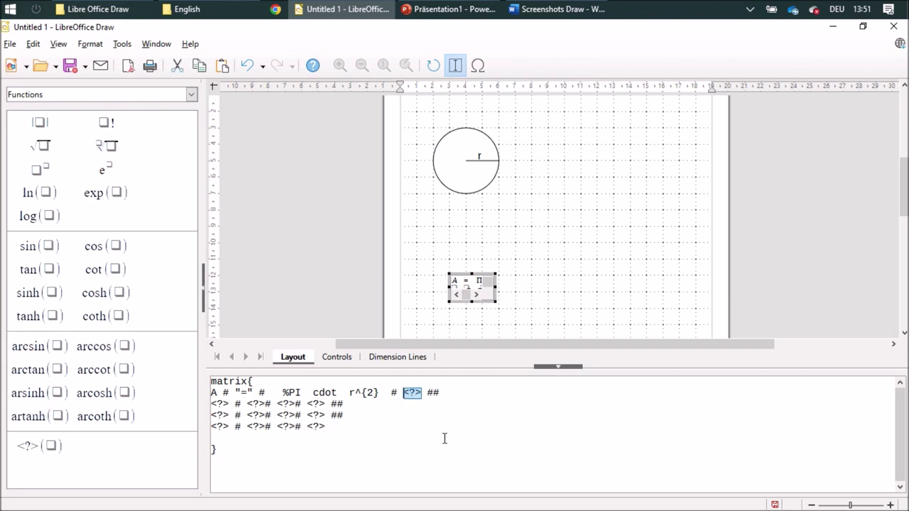
key("Delete")
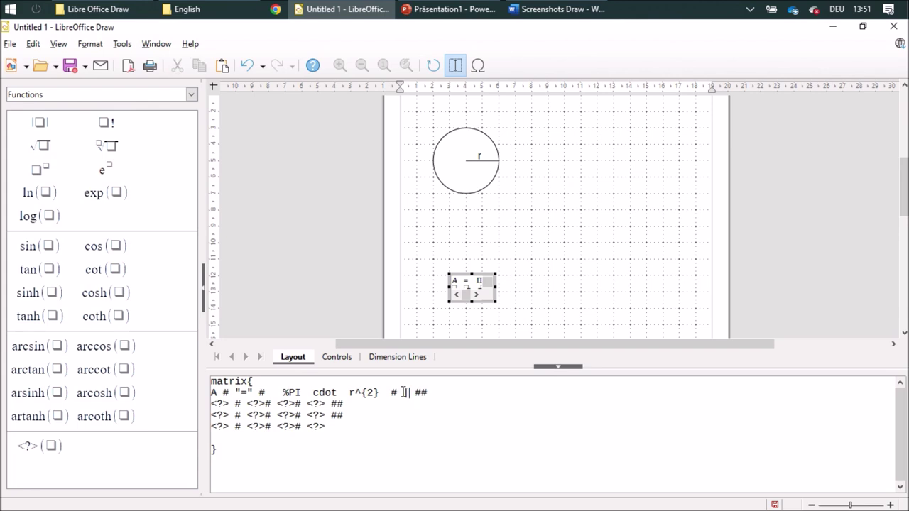
type("\"| ")
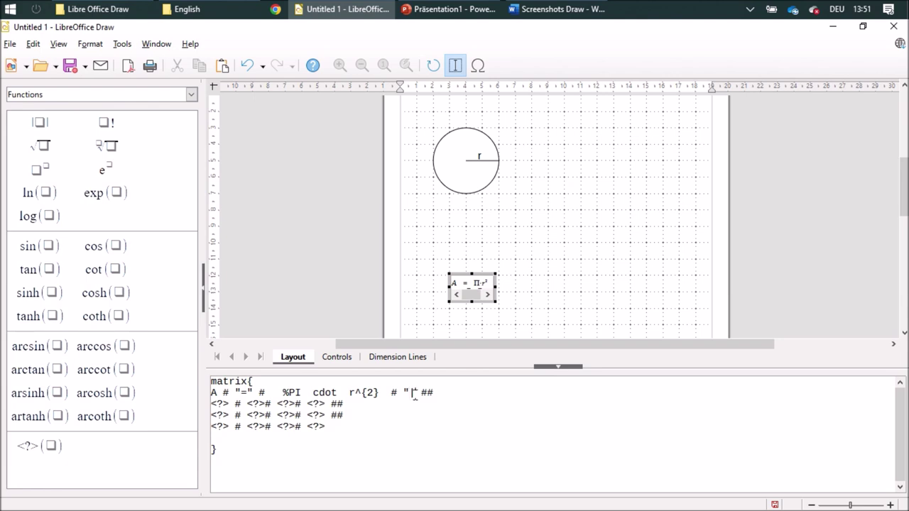
type("\"")
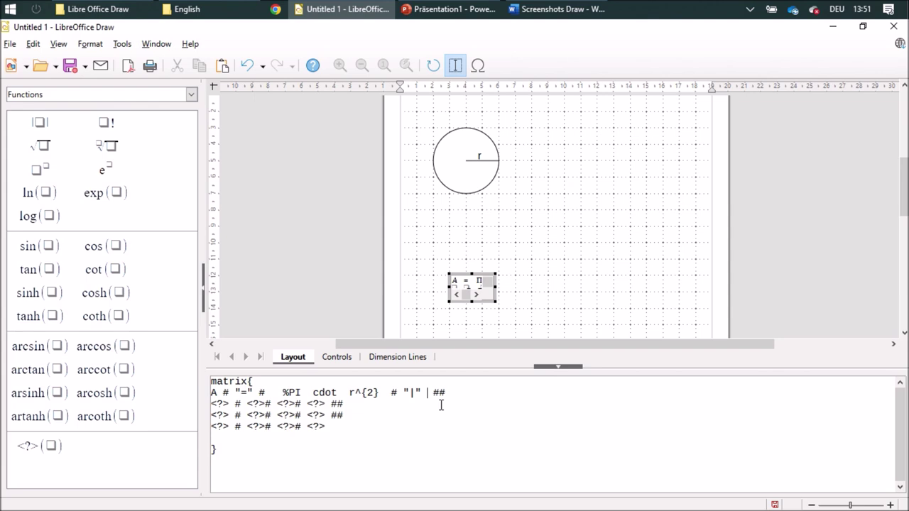
type(" :")
double_click(290, 391)
key("ctrl+c")
left_click(437, 393)
key("ctrl+v")
left_click(556, 294)
- Reopen the matrix formula, copy the last three matrix rows under "14 formeln" from the Word document Screenshots Draw, and return to the drawing
scroll(460, 317, "up", 3, "ctrl")
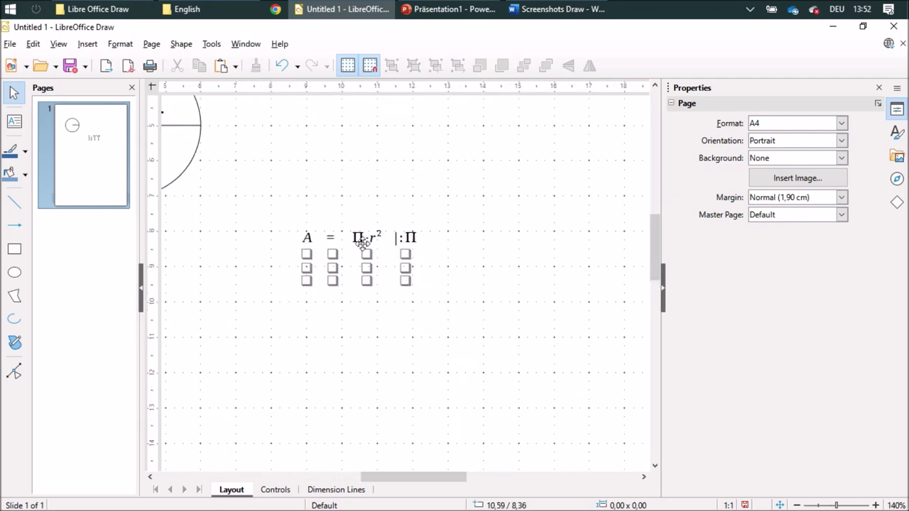
double_click(349, 239)
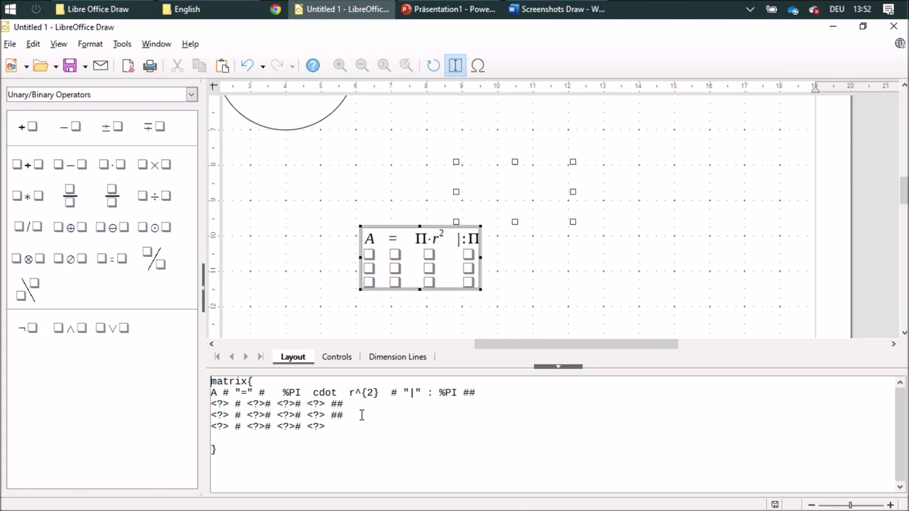
left_click(554, 9)
left_click_drag(500, 388, 163, 364)
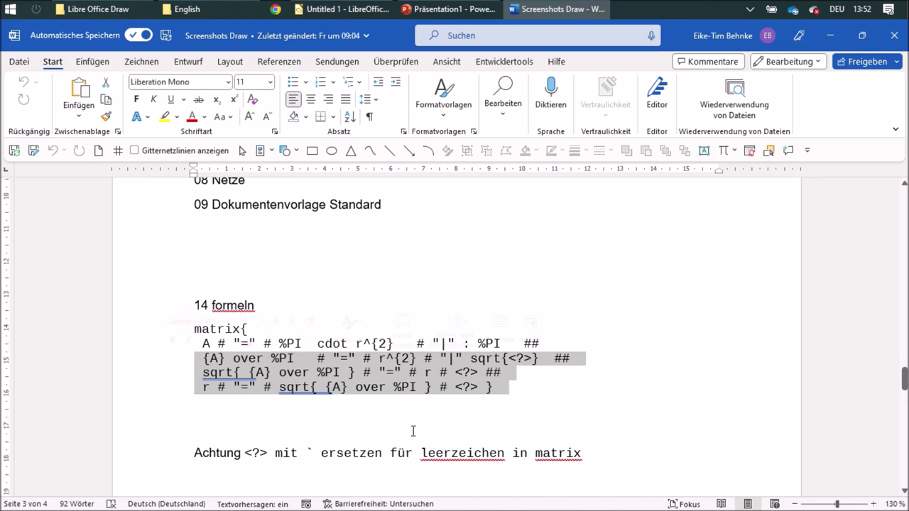
left_click(357, 9)
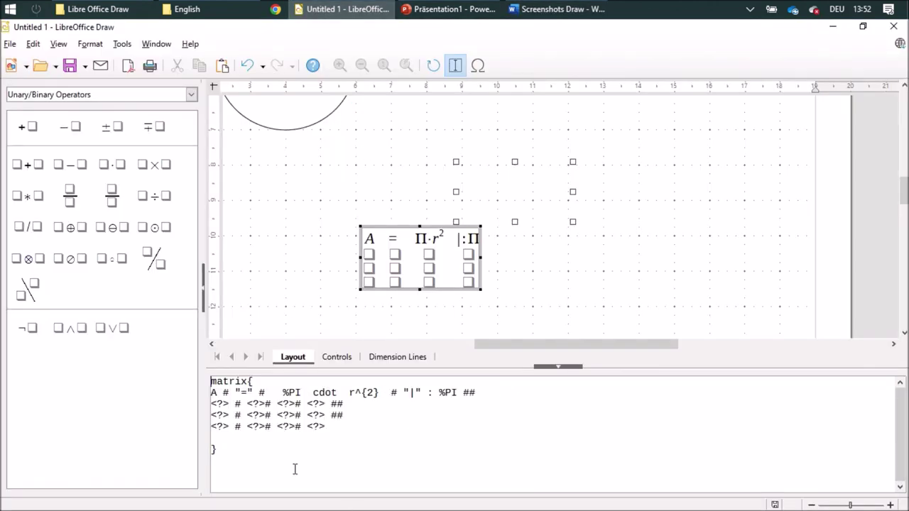
- Replace the matrix's three placeholder rows with the copied rows and finish editing the formula
left_click_drag(339, 430, 211, 402)
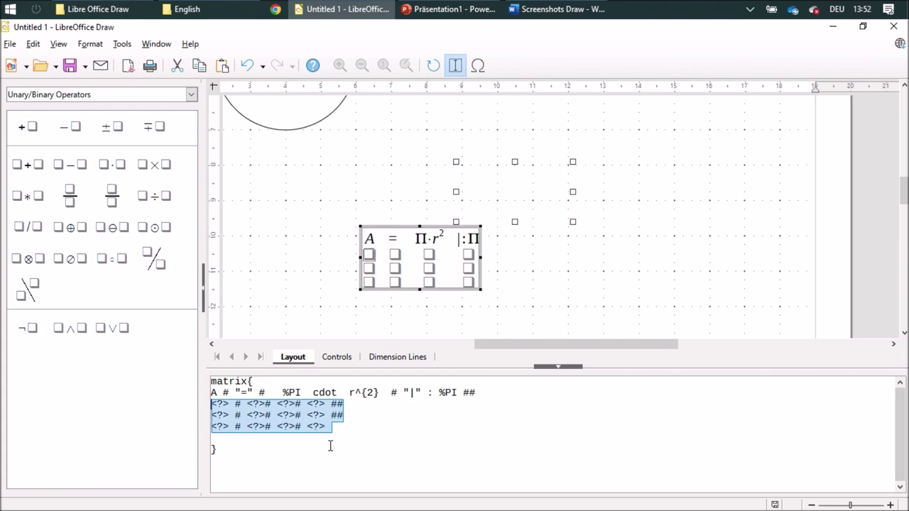
key("ctrl+v")
left_click(611, 255)
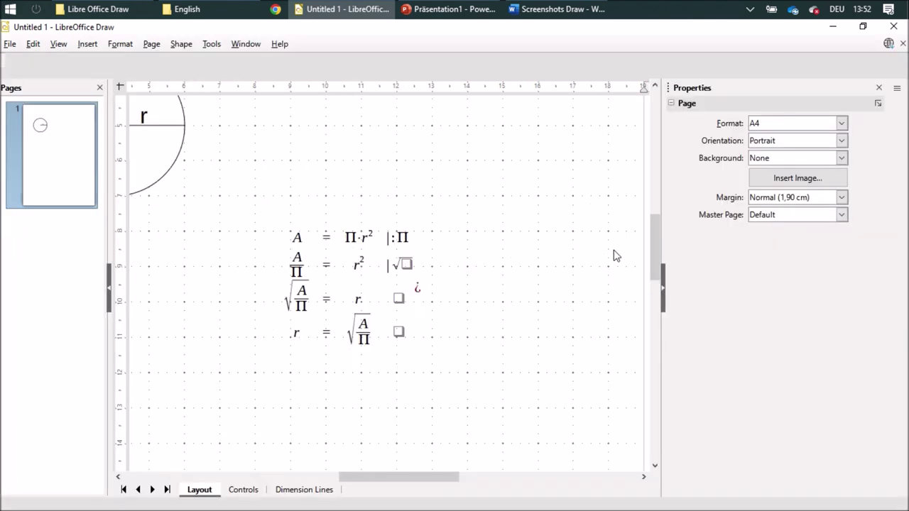
- Reopen the matrix formula for editing and delete the surplus closing brace at the end of the fourth row
scroll(517, 340, "down", 3)
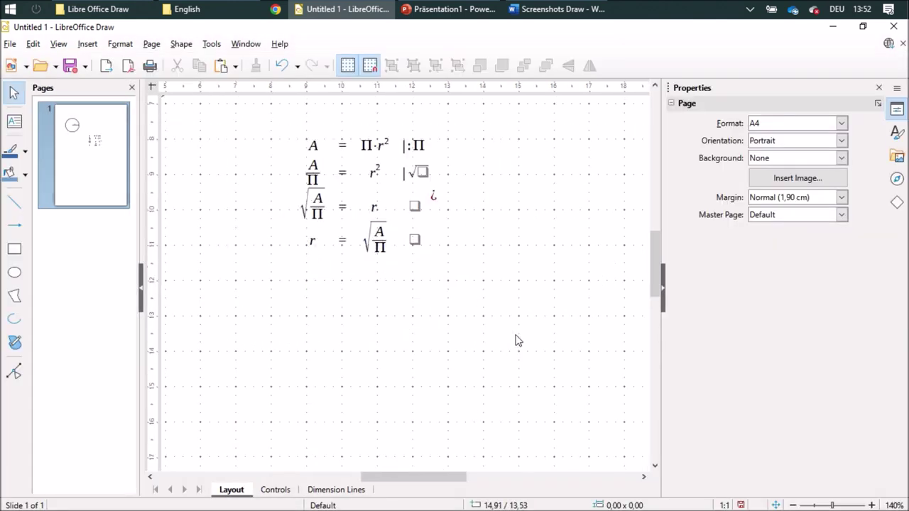
scroll(516, 340, "down", 2)
scroll(517, 340, "up", 2)
double_click(397, 223)
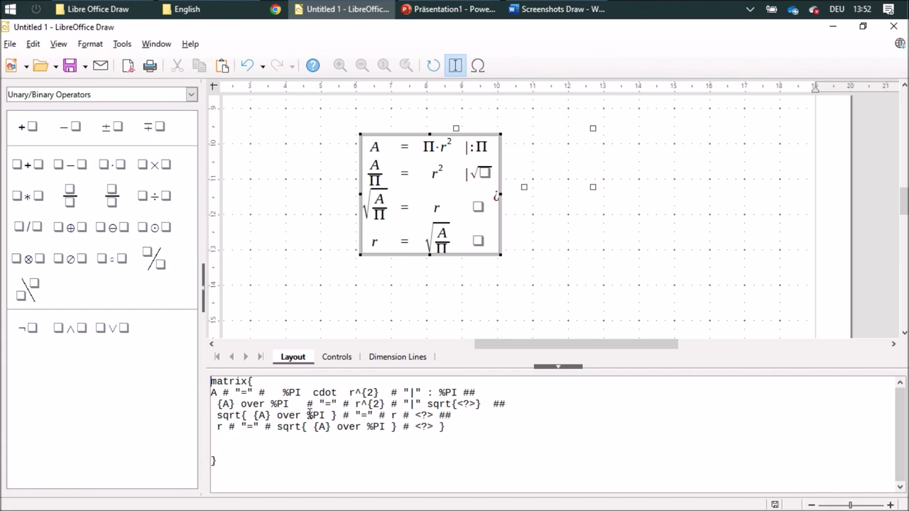
left_click(447, 430)
key("BackSpace")
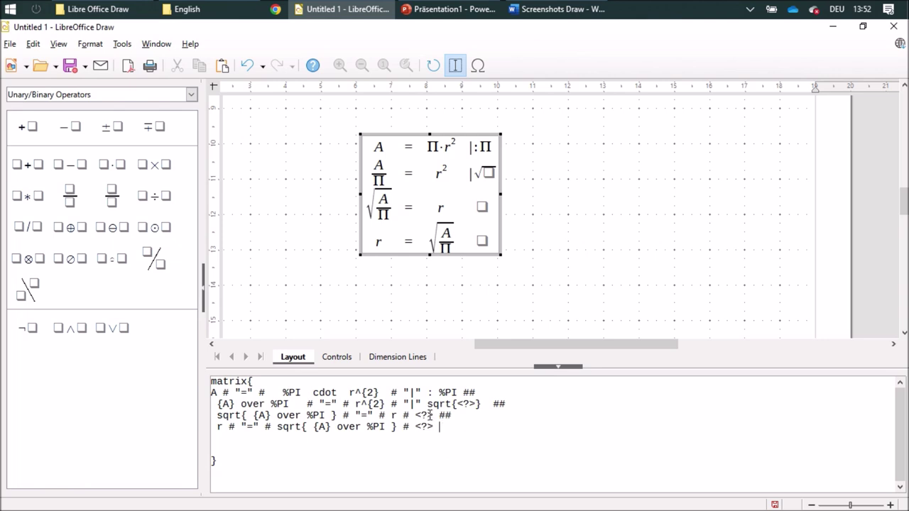
- Replace the placeholder at the end of the matrix's third row with a backtick (`), keeping the ## row separator
left_click_drag(434, 415, 417, 417)
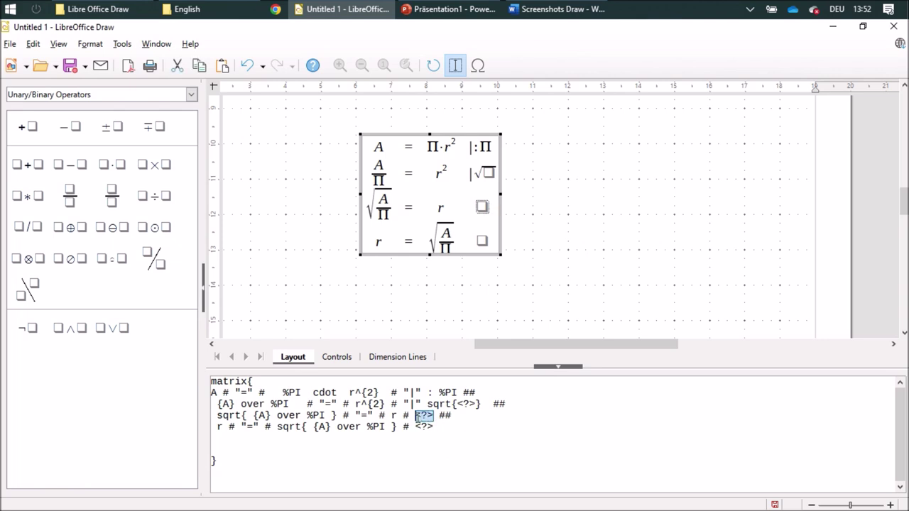
key("BackSpace")
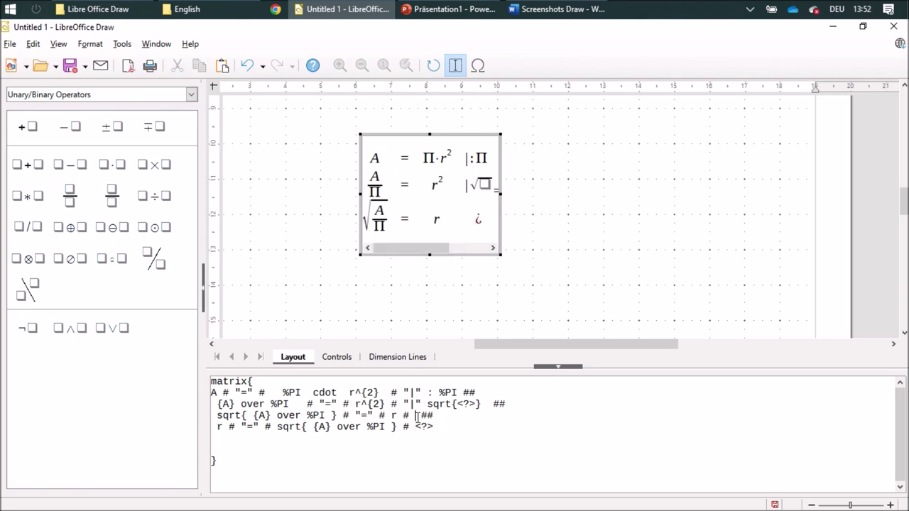
left_click(479, 426)
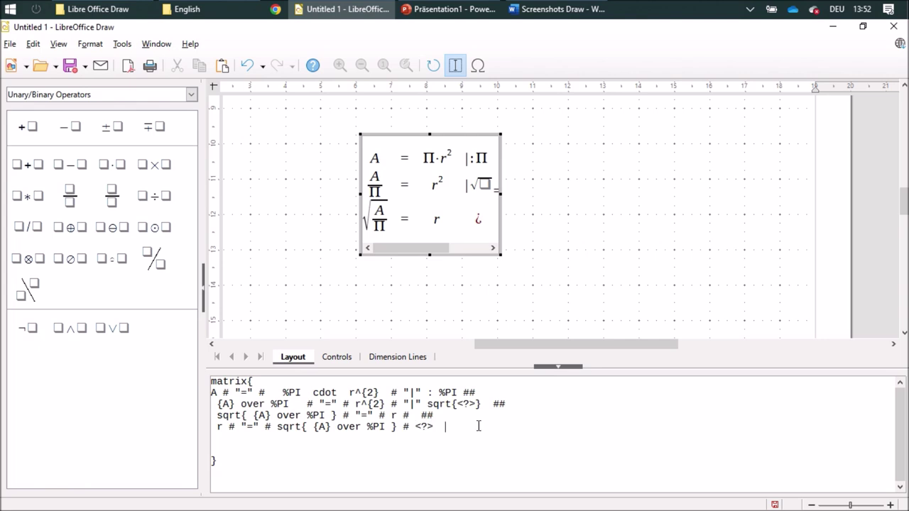
left_click(418, 416)
type("`")
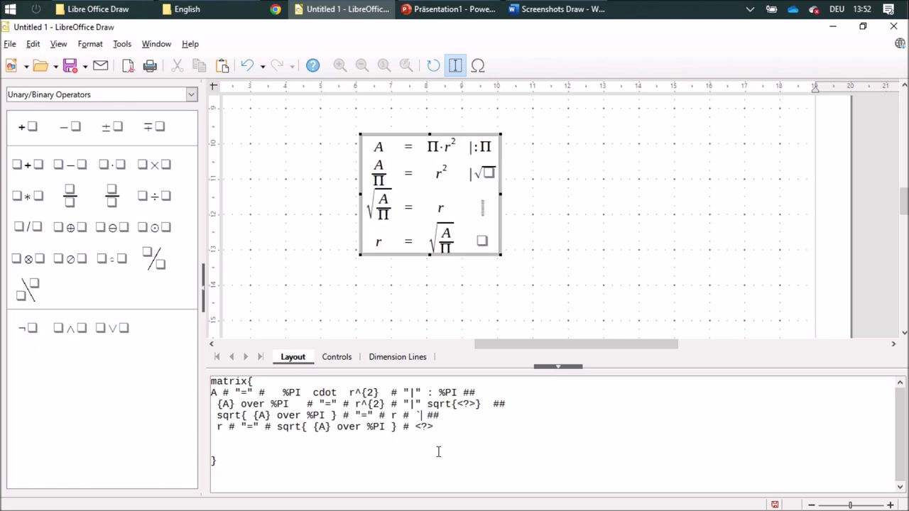
- Copy the third row's backtick over the placeholder at the end of the fourth row
left_click(478, 440)
double_click(419, 416)
left_click_drag(430, 432, 416, 429)
key("ctrl+v")
- Replace {<?>} after the second row's last sqrt with the copied backtick and finish editing the formula
left_click_drag(482, 405, 451, 404)
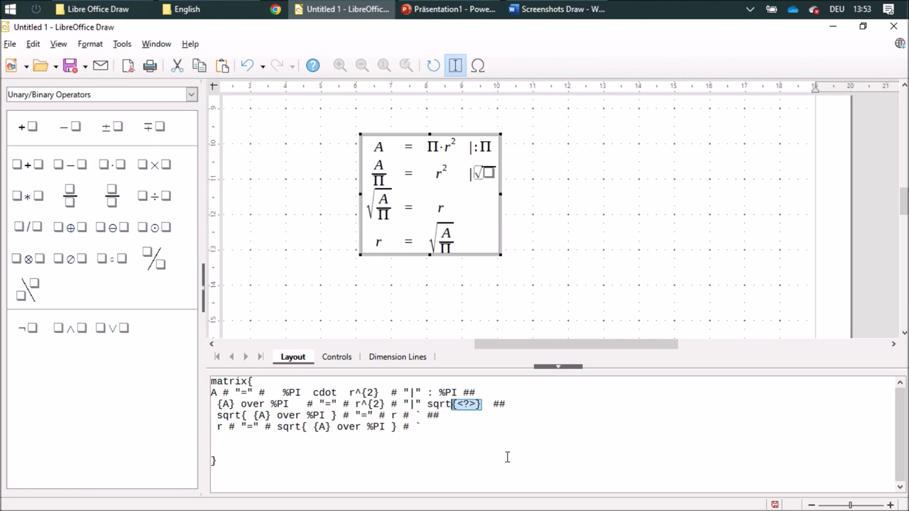
key("ctrl+v")
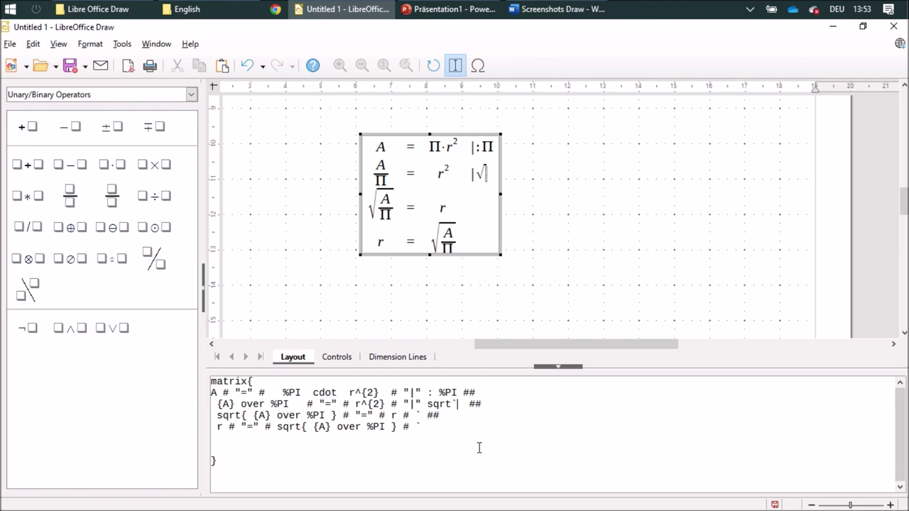
left_click(678, 230)
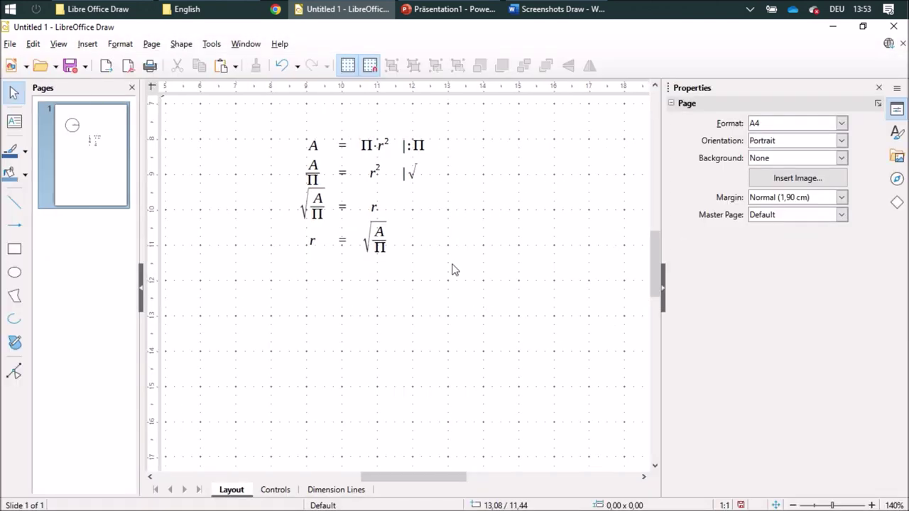
scroll(488, 345, "down", 3)
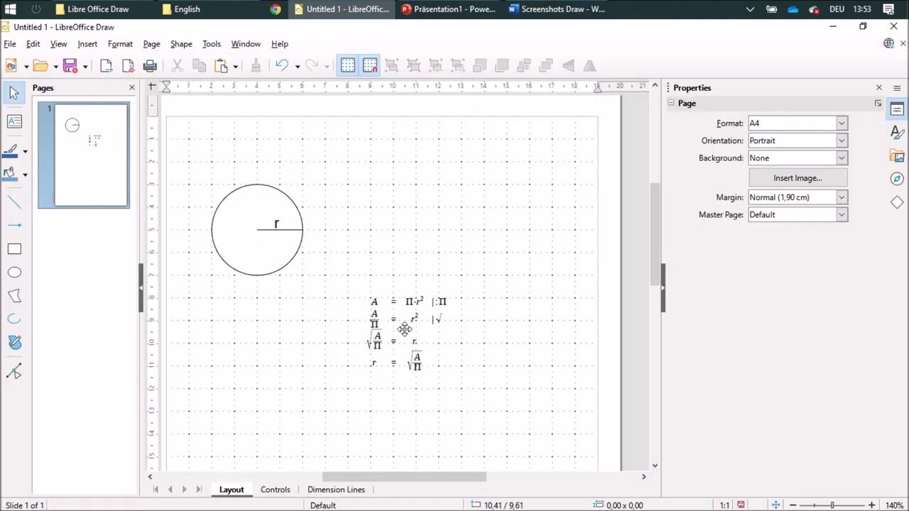